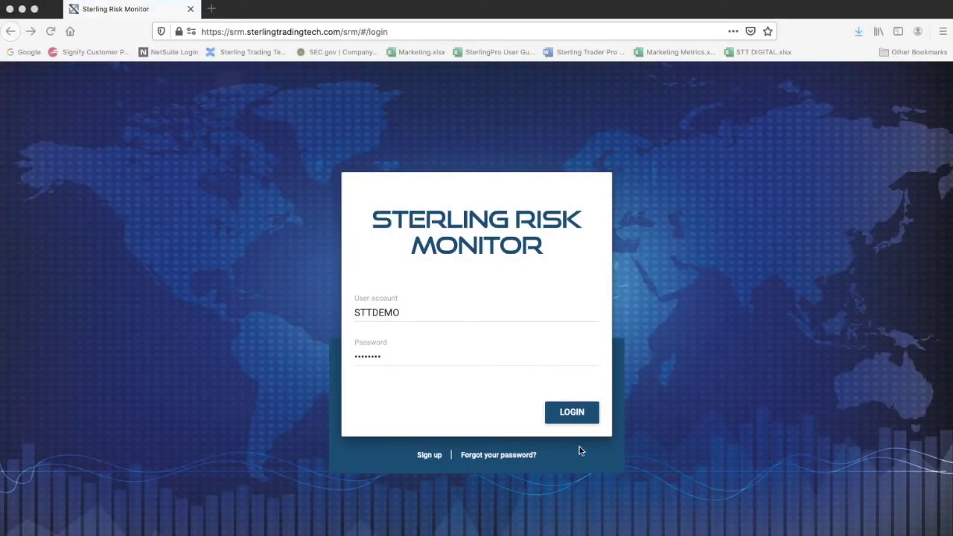
Log in with the account credentials already filled in
{"action": "left_click", "coordinate": [577, 418]}
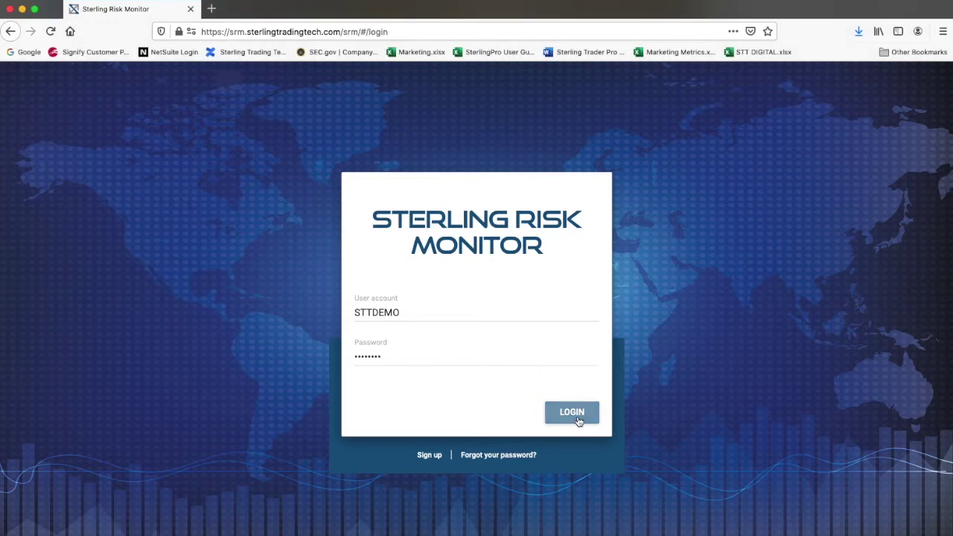
{"action": "left_click", "coordinate": [568, 419]}
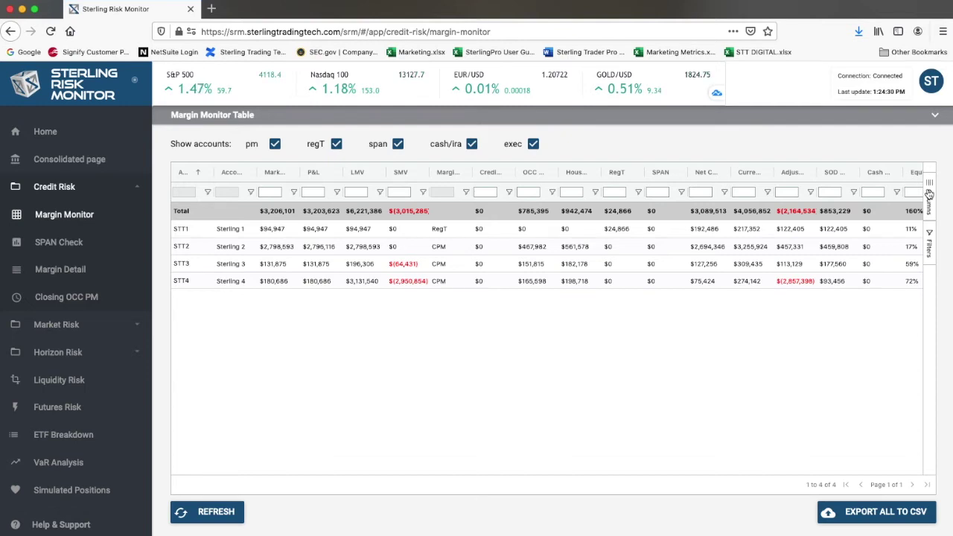
Review the full list of available columns for the Margin Monitor table, from Account Name to Drill down, and close the list
{"action": "left_click", "coordinate": [930, 195]}
{"action": "scroll", "coordinate": [880, 259], "scroll_direction": "down", "scroll_amount": 3}
{"action": "scroll", "coordinate": [880, 259], "scroll_direction": "up", "scroll_amount": 3}
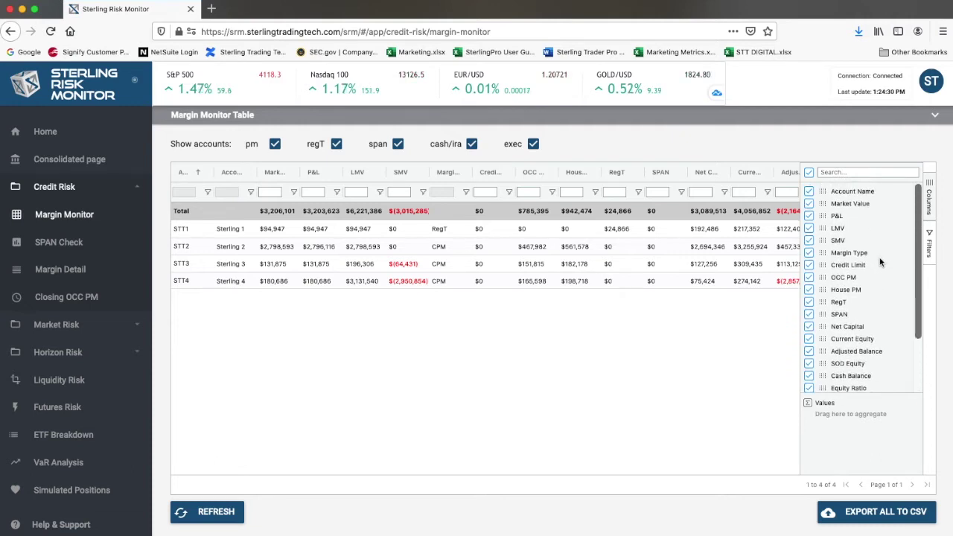
{"action": "scroll", "coordinate": [879, 255], "scroll_direction": "down", "scroll_amount": 3}
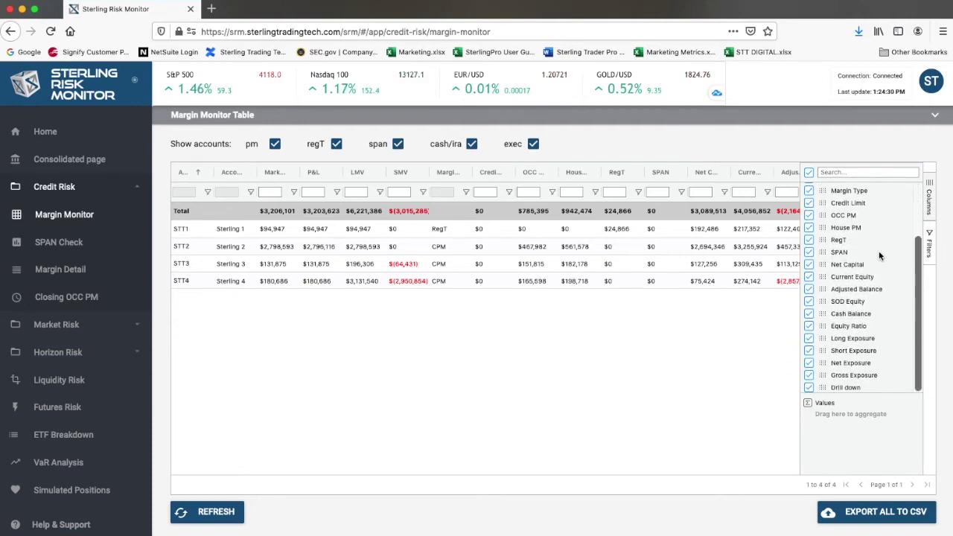
{"action": "left_click", "coordinate": [927, 191]}
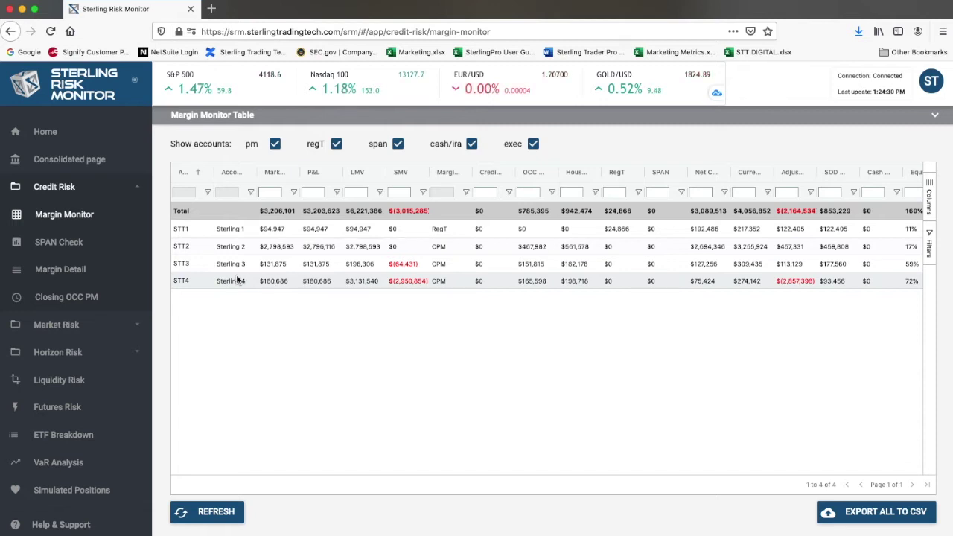
Sort the Margin Monitor table by RegT in descending order and widen the RegT column
{"action": "left_click", "coordinate": [617, 176]}
{"action": "left_click", "coordinate": [618, 178]}
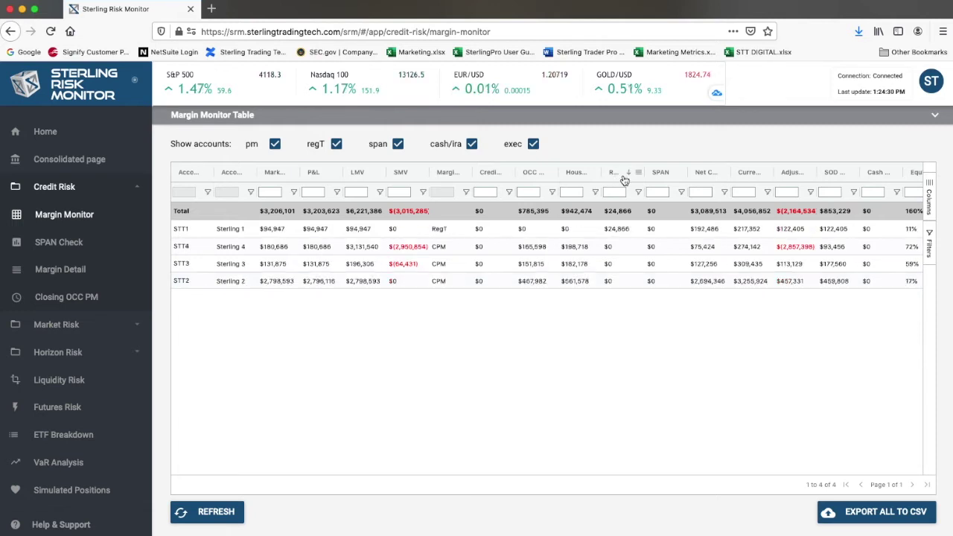
{"action": "left_click_drag", "start_coordinate": [643, 176], "coordinate": [657, 173]}
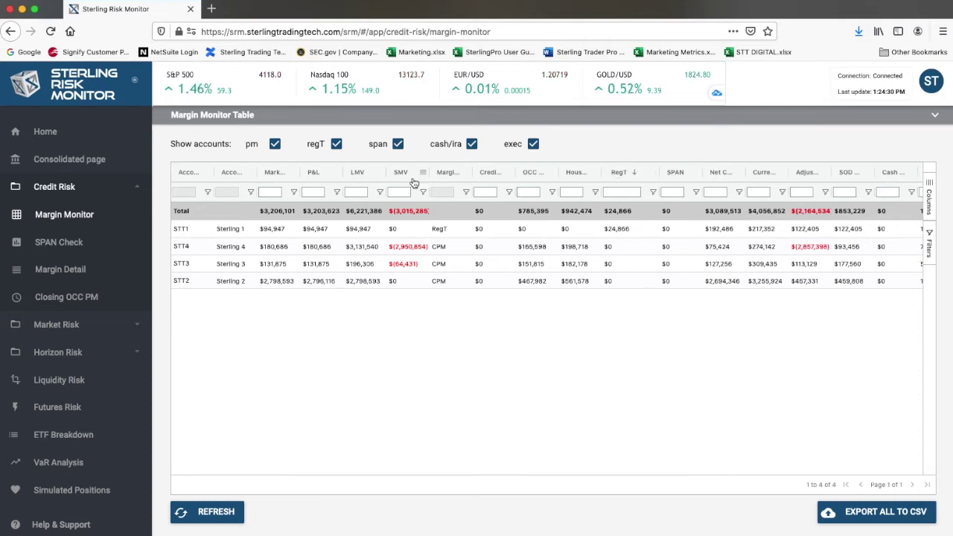
Sort the table by account in ascending order and widen the Current Equity, Margin Type, OCC PM, House PM and Net Capital columns
{"action": "left_click", "coordinate": [190, 173]}
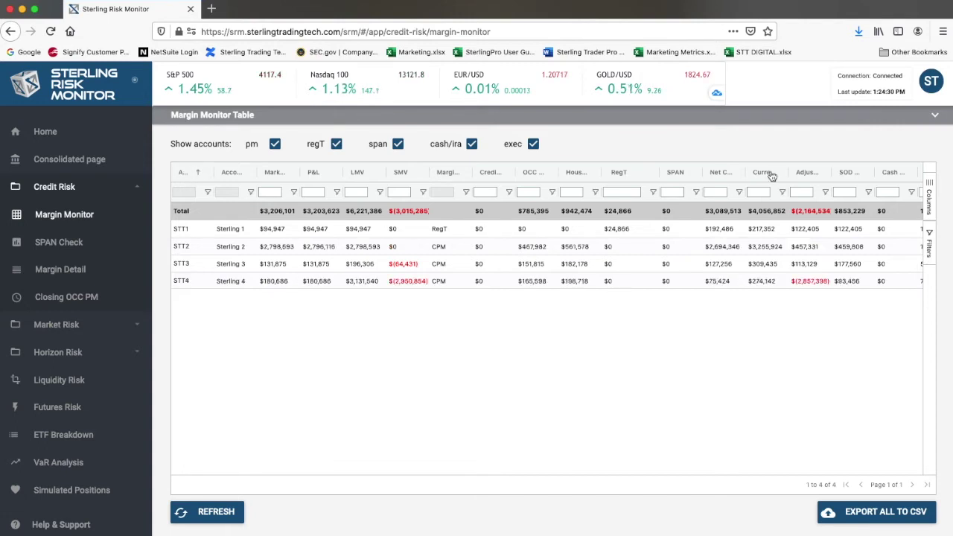
{"action": "left_click_drag", "start_coordinate": [789, 172], "coordinate": [824, 172]}
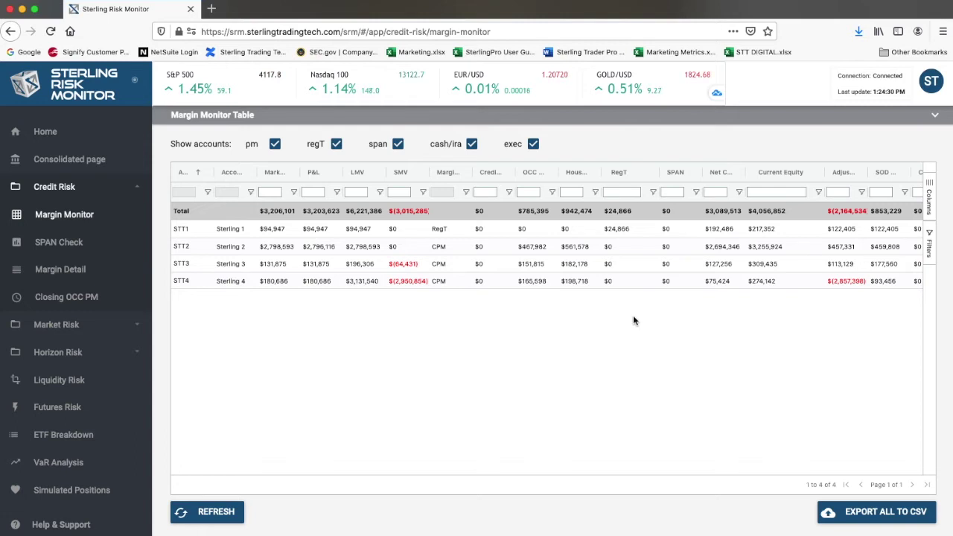
{"action": "left_click_drag", "start_coordinate": [479, 172], "coordinate": [506, 172]}
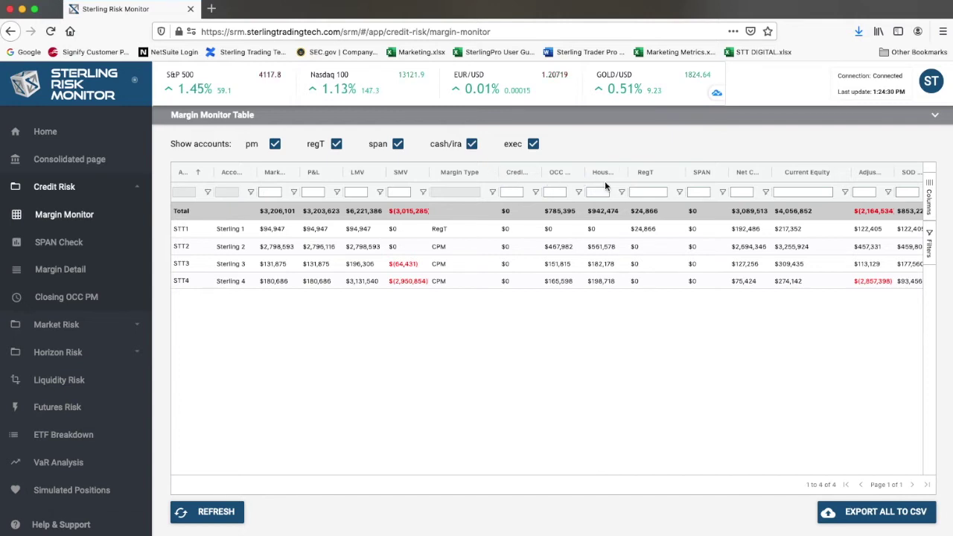
{"action": "mouse_move", "coordinate": [626, 175]}
{"action": "left_mouse_down"}
{"action": "mouse_move", "coordinate": [642, 175]}
{"action": "mouse_move", "coordinate": [600, 172]}
{"action": "left_mouse_up"}
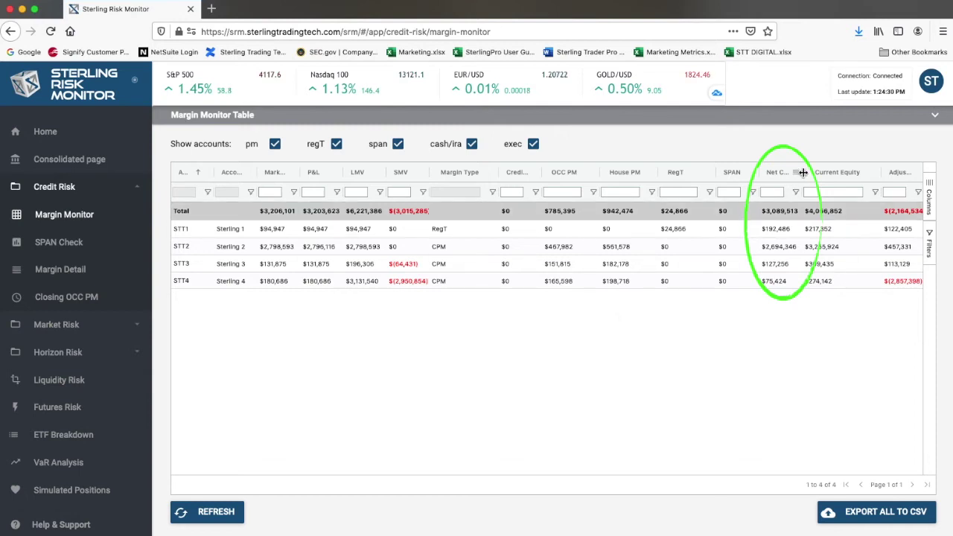
{"action": "left_click_drag", "start_coordinate": [803, 172], "coordinate": [819, 172]}
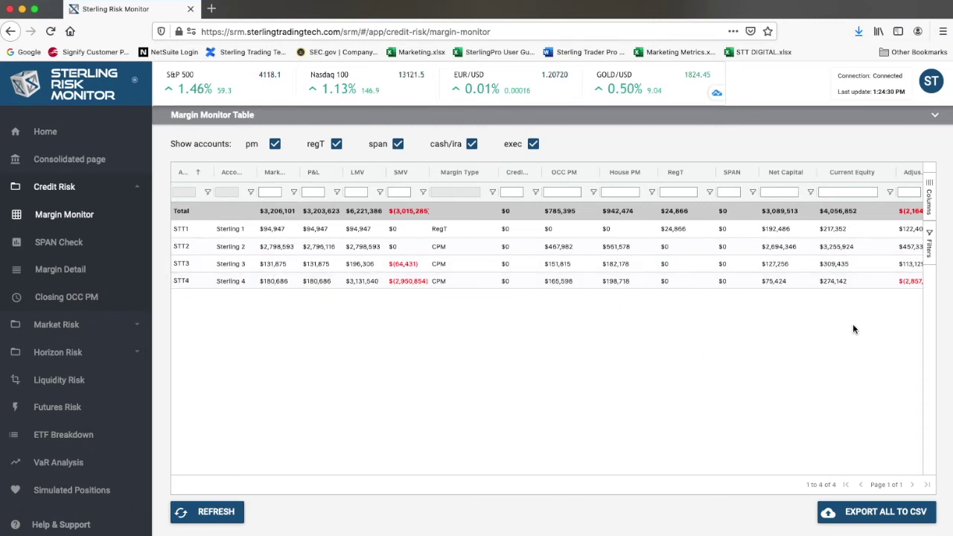
Open the portfolio margin drill-down for the Sterling 4 account and inspect the positions in the AAPL and BIDU class groups
{"action": "scroll", "coordinate": [898, 291], "scroll_direction": "right", "scroll_amount": 5}
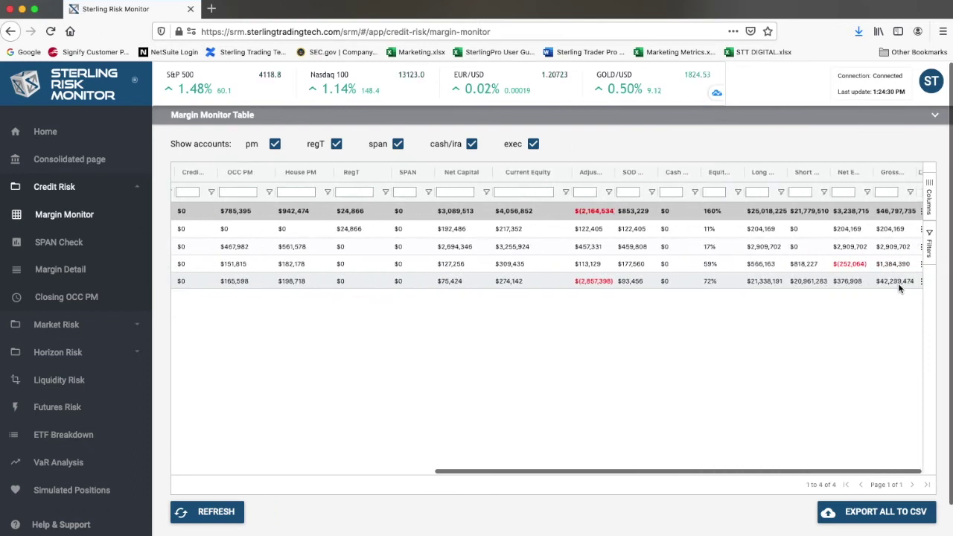
{"action": "double_click", "coordinate": [920, 287]}
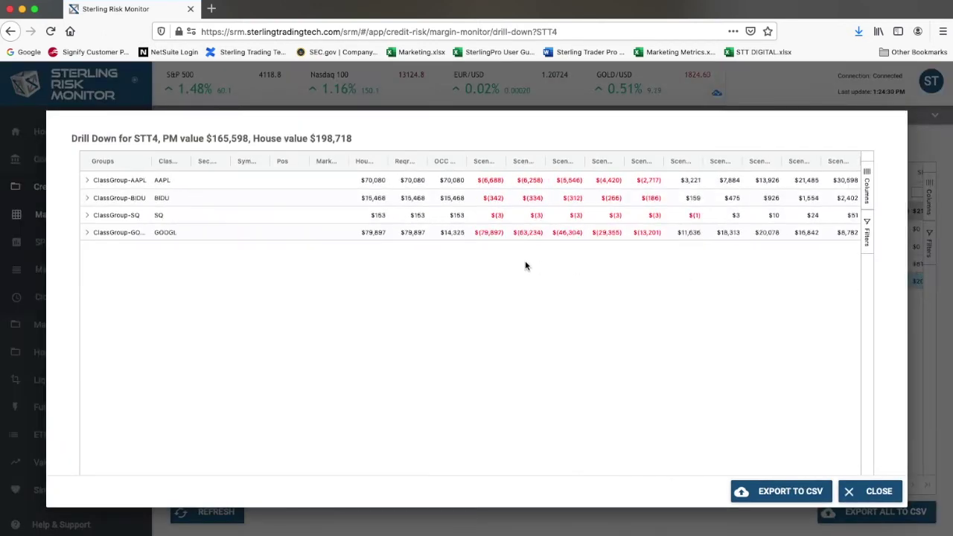
{"action": "left_click", "coordinate": [89, 184]}
{"action": "left_click", "coordinate": [88, 181]}
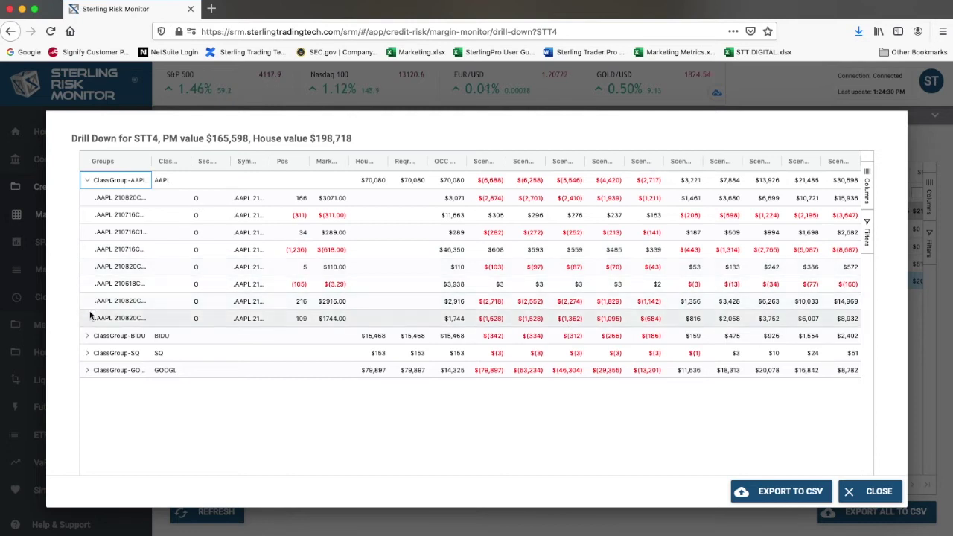
{"action": "left_click", "coordinate": [88, 337]}
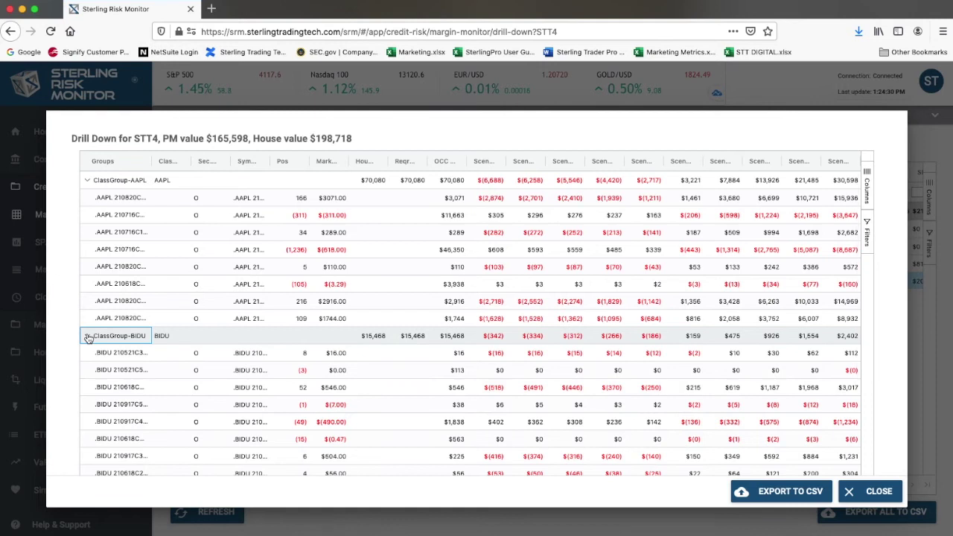
{"action": "left_click", "coordinate": [88, 337]}
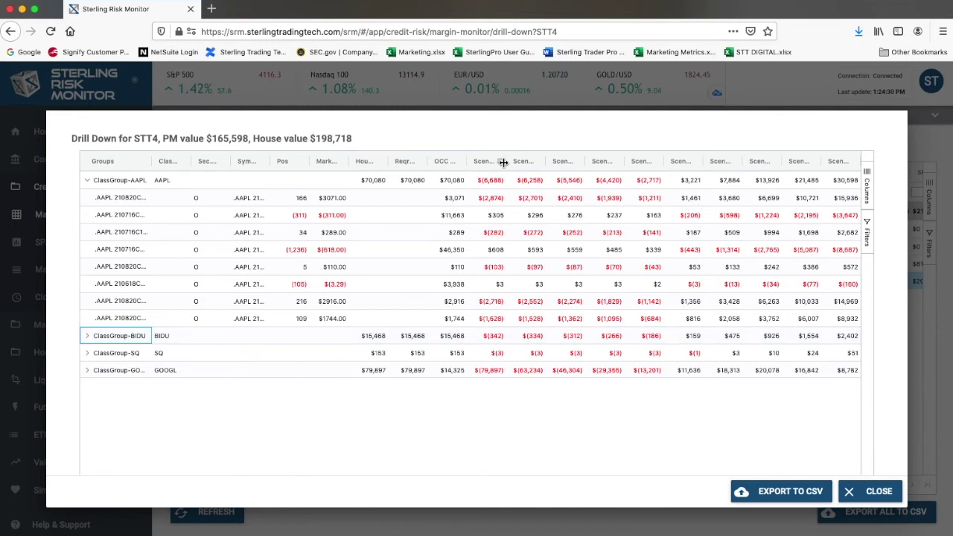
Widen the Scen. 1 to Scen. 4 columns in the drill-down, and close it to return to the Margin Monitor table
{"action": "left_click_drag", "start_coordinate": [504, 162], "coordinate": [673, 160]}
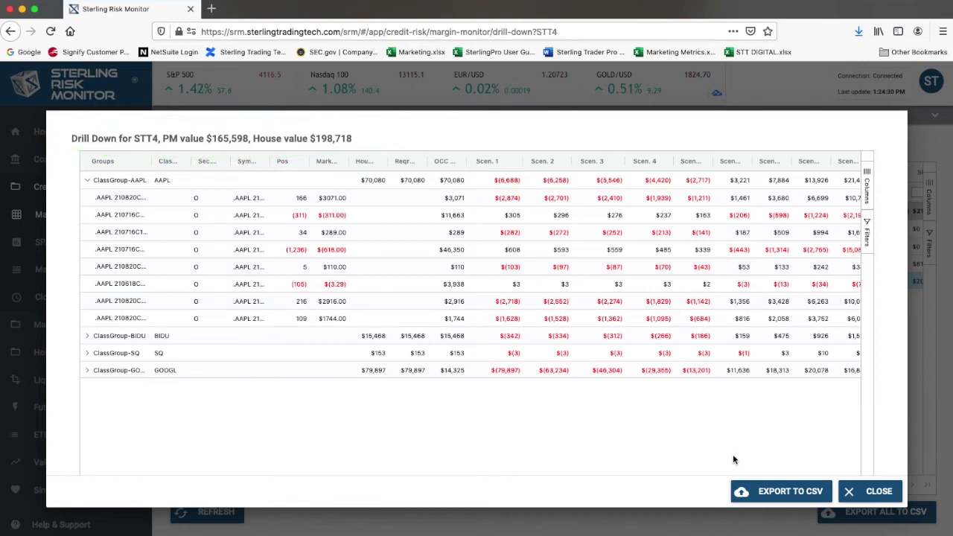
{"action": "left_click", "coordinate": [845, 493]}
{"action": "scroll", "coordinate": [243, 290], "scroll_direction": "left", "scroll_amount": 10}
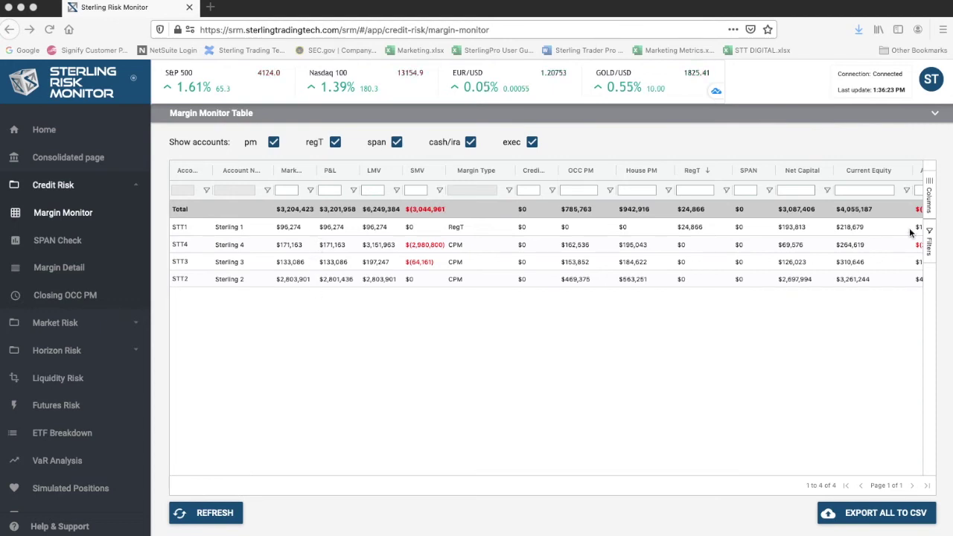
Open the Reg T drill-down for the Sterling 1 account and widen the Maintenance Requirement and Naked Long Options columns
{"action": "scroll", "coordinate": [910, 233], "scroll_direction": "right", "scroll_amount": 5}
{"action": "scroll", "coordinate": [910, 233], "scroll_direction": "right", "scroll_amount": 1}
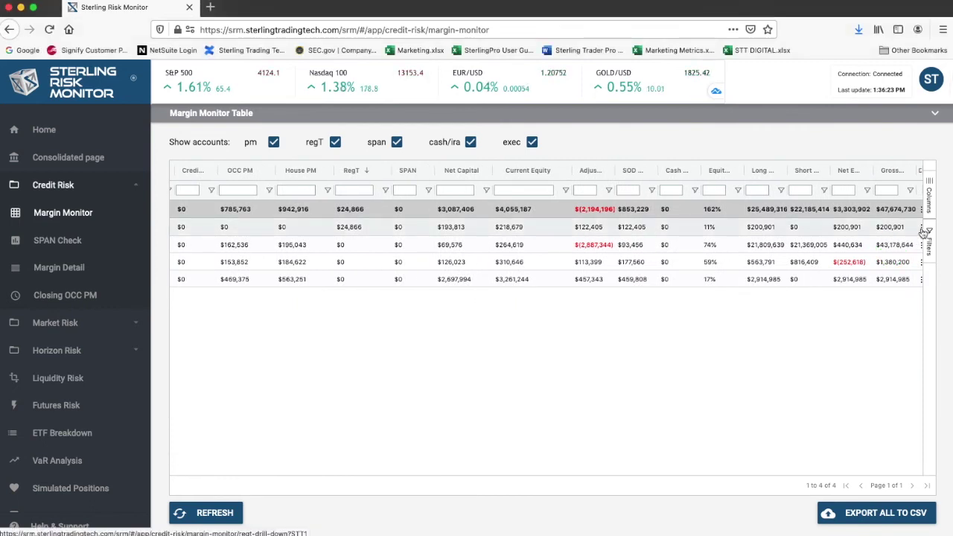
{"action": "left_click", "coordinate": [924, 232]}
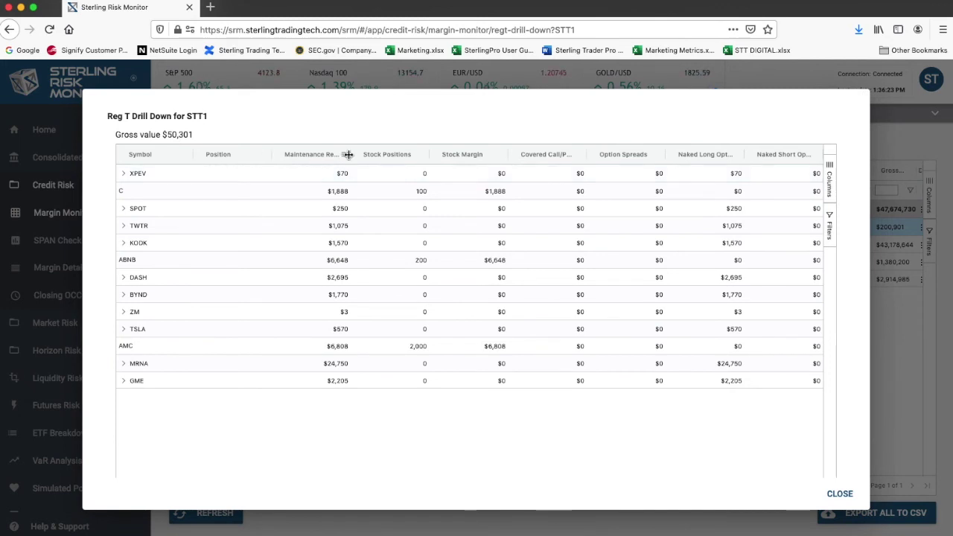
{"action": "left_click_drag", "start_coordinate": [348, 154], "coordinate": [382, 156]}
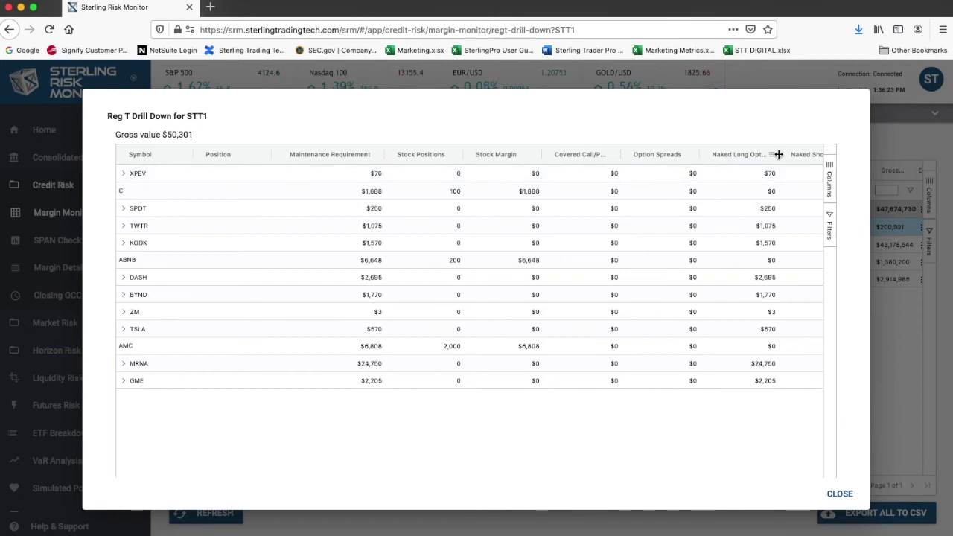
{"action": "left_click_drag", "start_coordinate": [778, 154], "coordinate": [795, 154]}
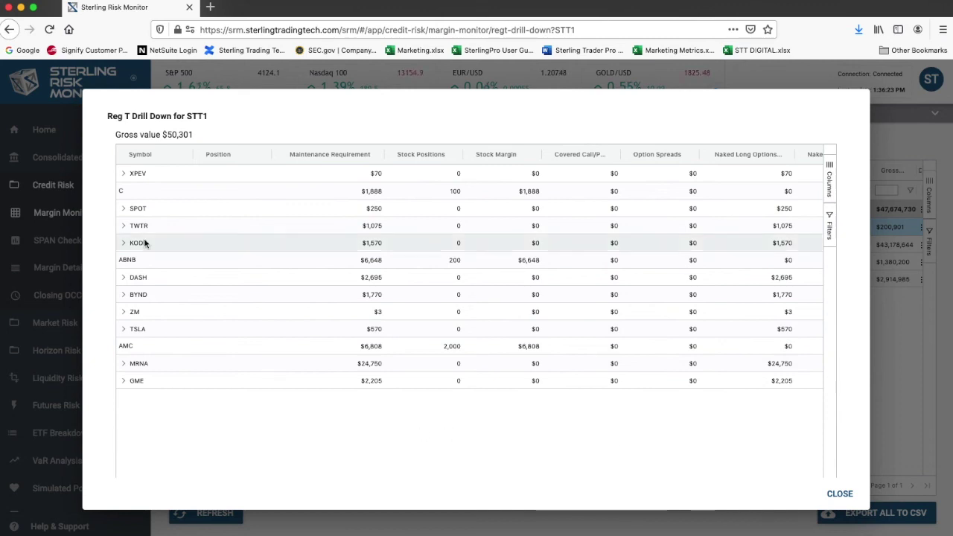
Expand the Naked Options positions under DASH, SPOT, TWTR and KODK, and close the Reg T drill-down
{"action": "left_click", "coordinate": [124, 277]}
{"action": "left_click", "coordinate": [135, 296]}
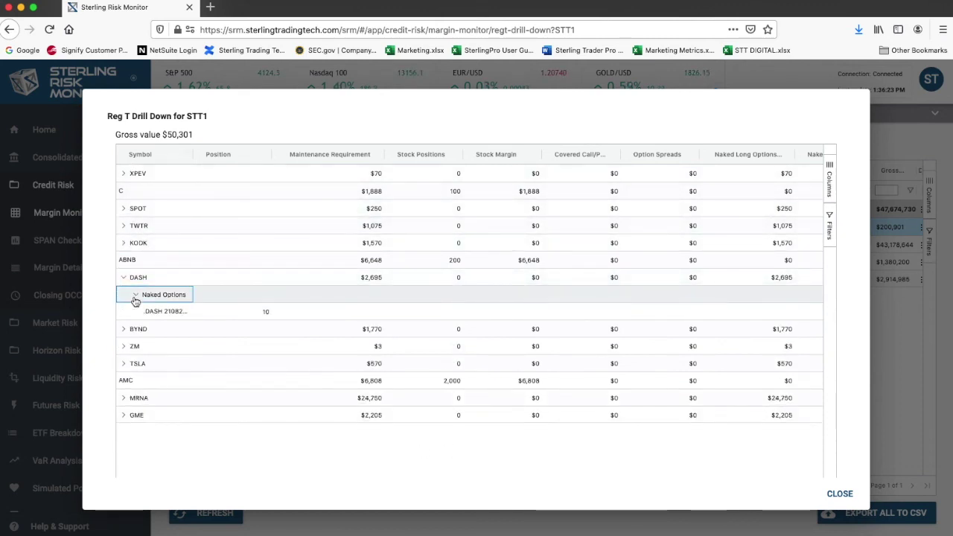
{"action": "left_click", "coordinate": [124, 209]}
{"action": "left_click", "coordinate": [134, 226]}
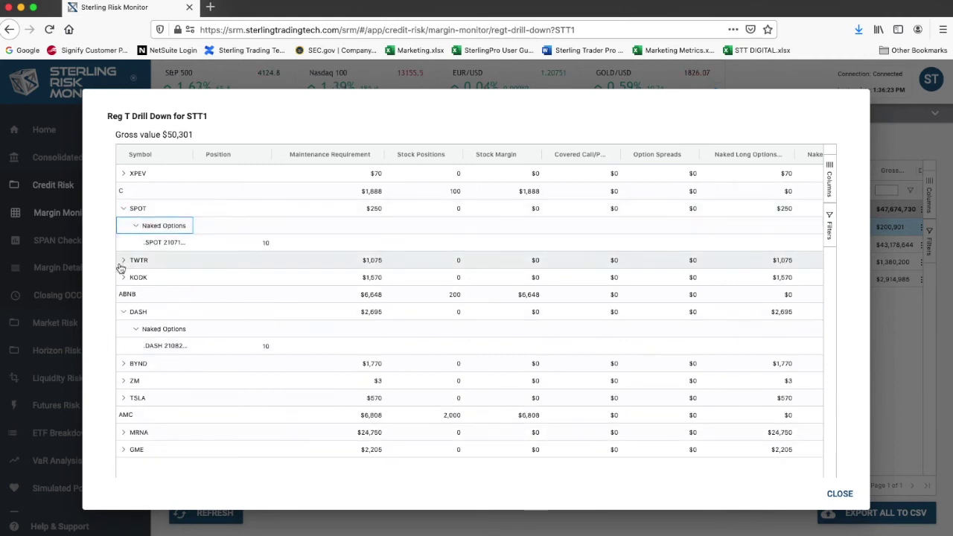
{"action": "left_click", "coordinate": [123, 261]}
{"action": "left_click", "coordinate": [132, 277]}
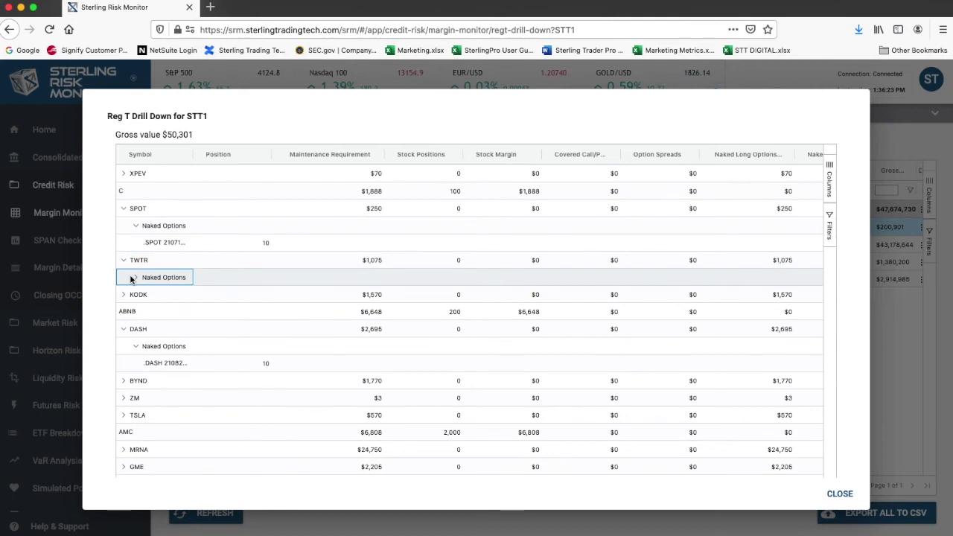
{"action": "left_click", "coordinate": [123, 312]}
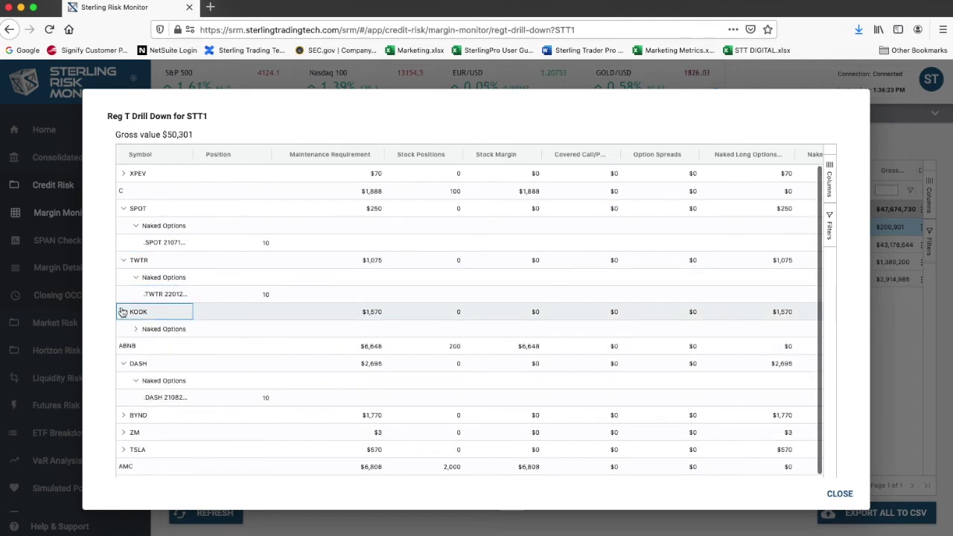
{"action": "left_click", "coordinate": [136, 330]}
{"action": "left_click", "coordinate": [842, 494]}
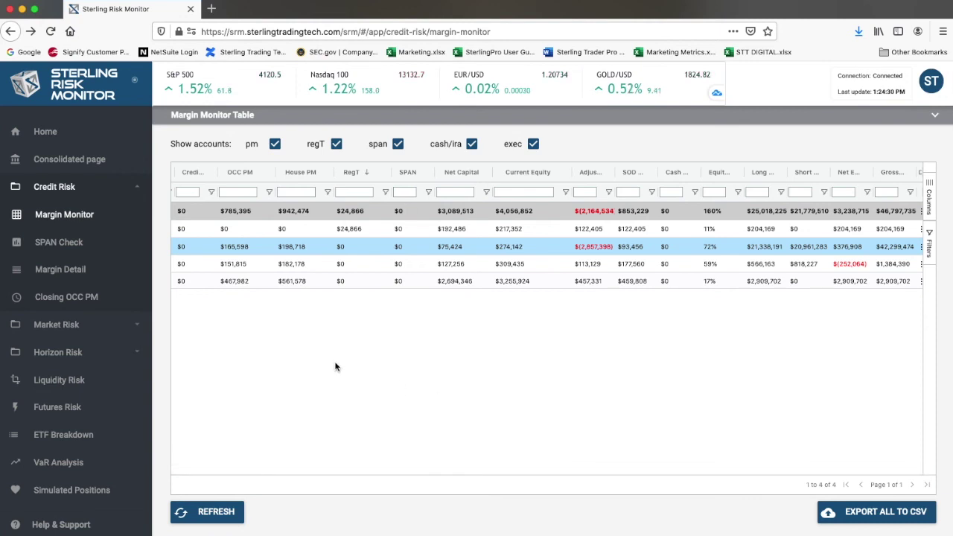
In the Closing OCC PM report, sort the accounts in descending order and select the Sterling 4 row to view its remaining margin columns
{"action": "left_click", "coordinate": [103, 298]}
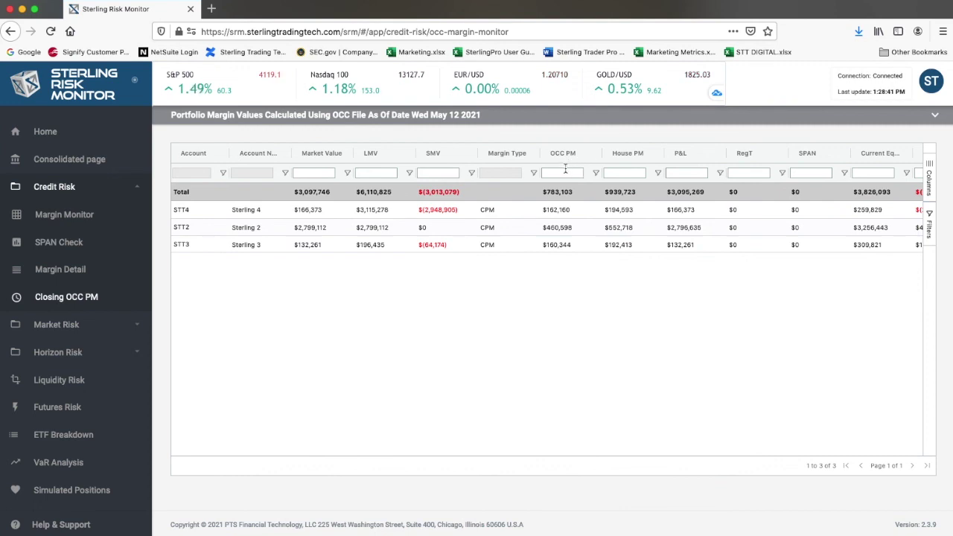
{"action": "left_click", "coordinate": [210, 161]}
{"action": "left_click", "coordinate": [210, 161]}
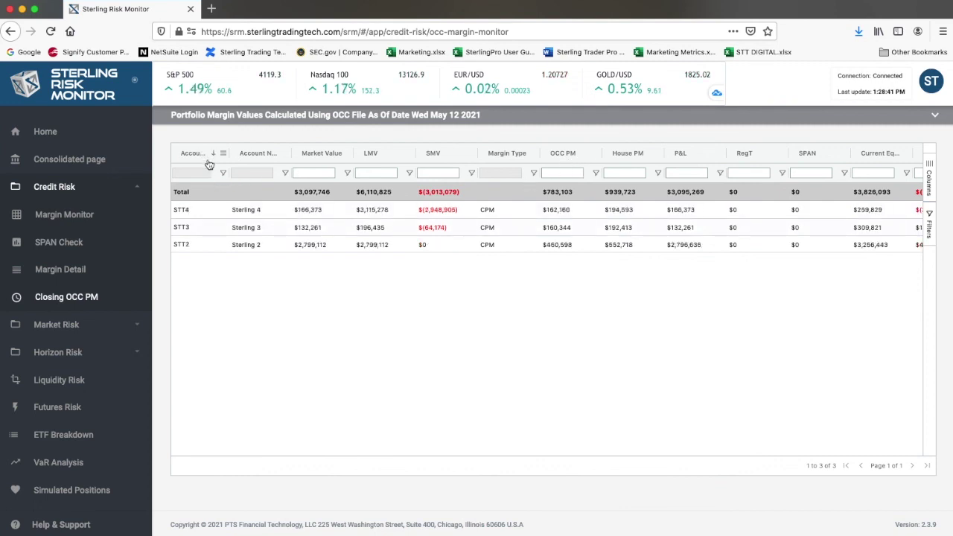
{"action": "left_click", "coordinate": [184, 210]}
{"action": "scroll", "coordinate": [443, 318], "scroll_direction": "right", "scroll_amount": 5}
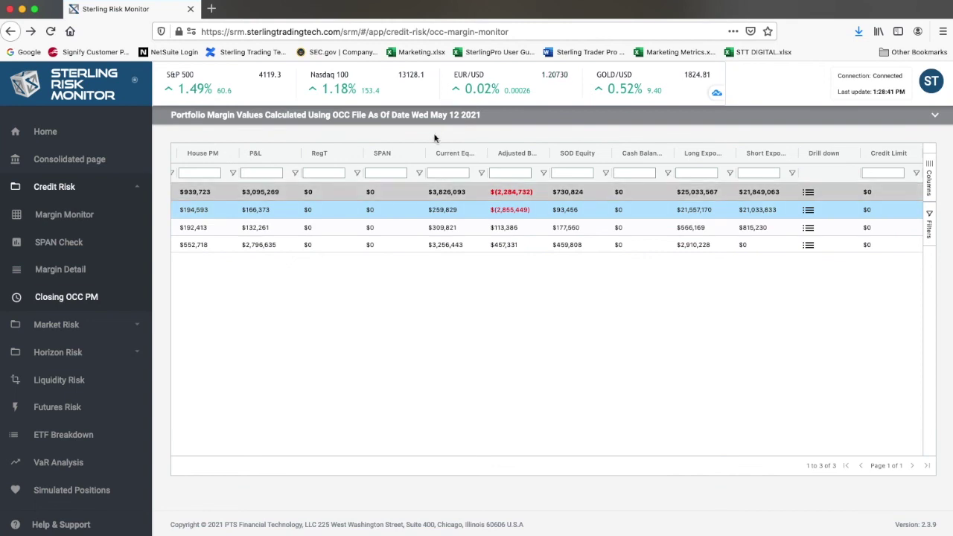